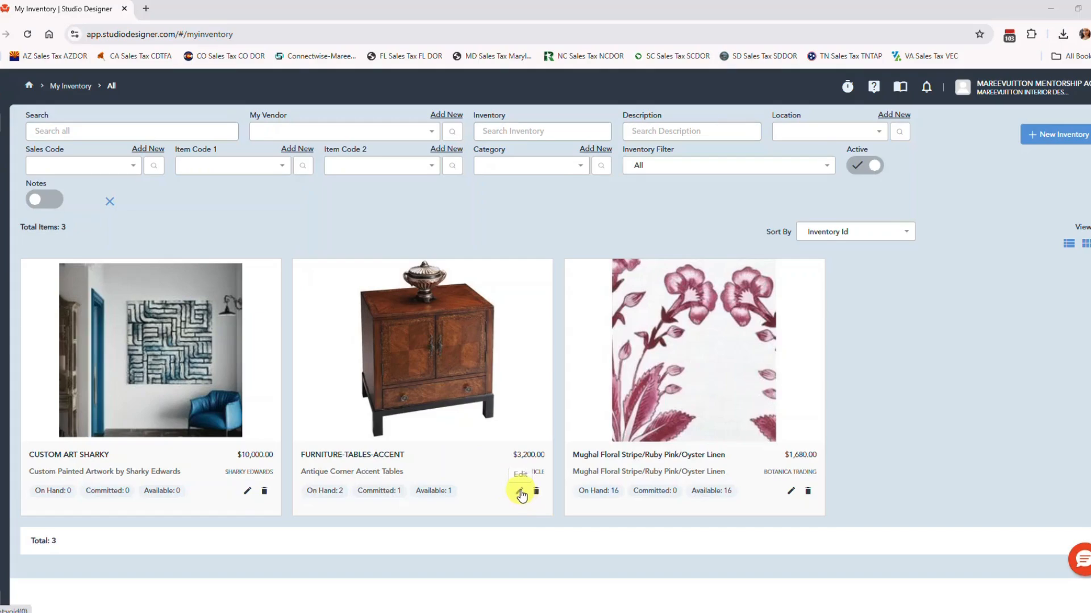
Start a sale from the FURNITURE-TABLES-ACCENT inventory record and assign the new item to the client's project.
left_click(521, 493)
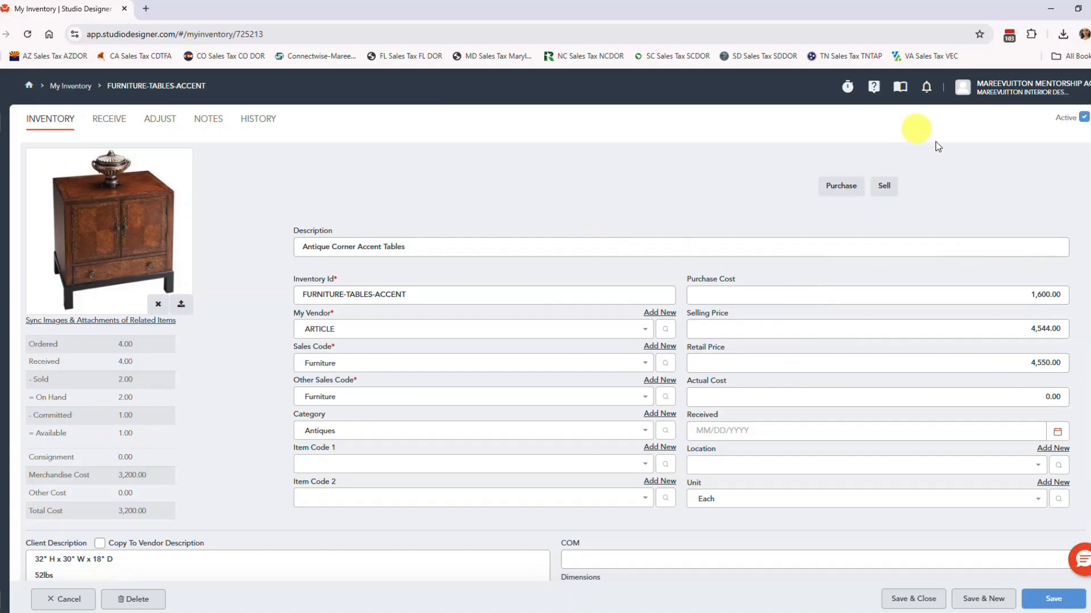
left_click(890, 186)
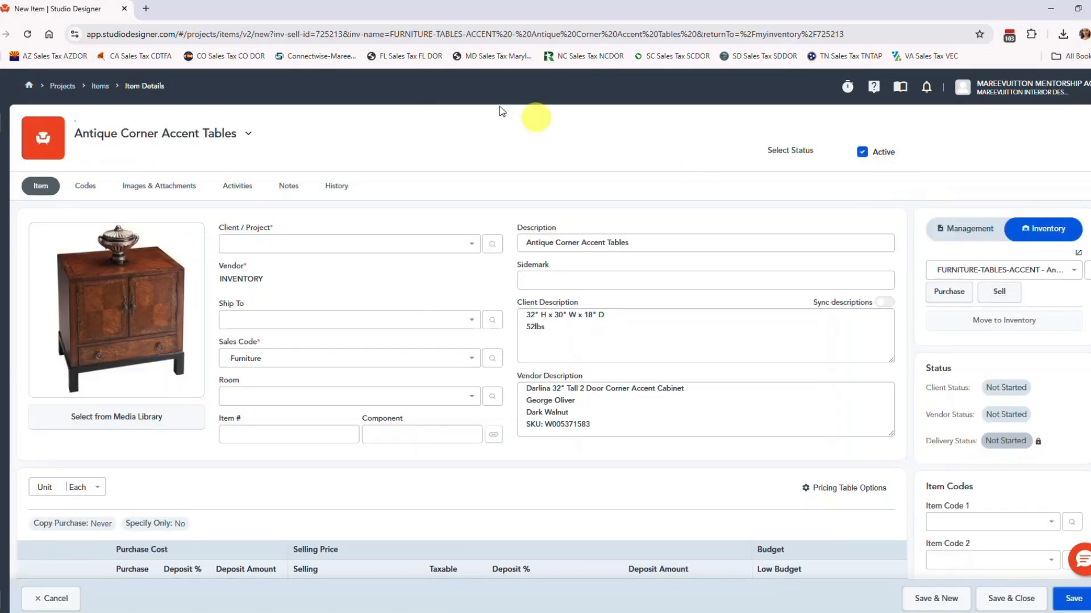
left_click(287, 246)
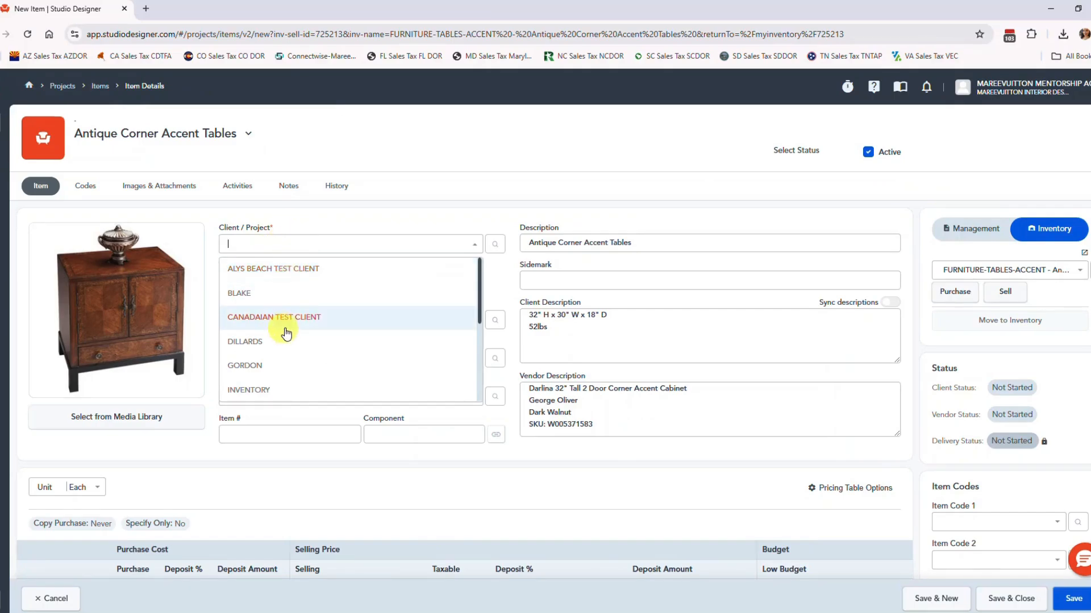
scroll(284, 329, "down", 3)
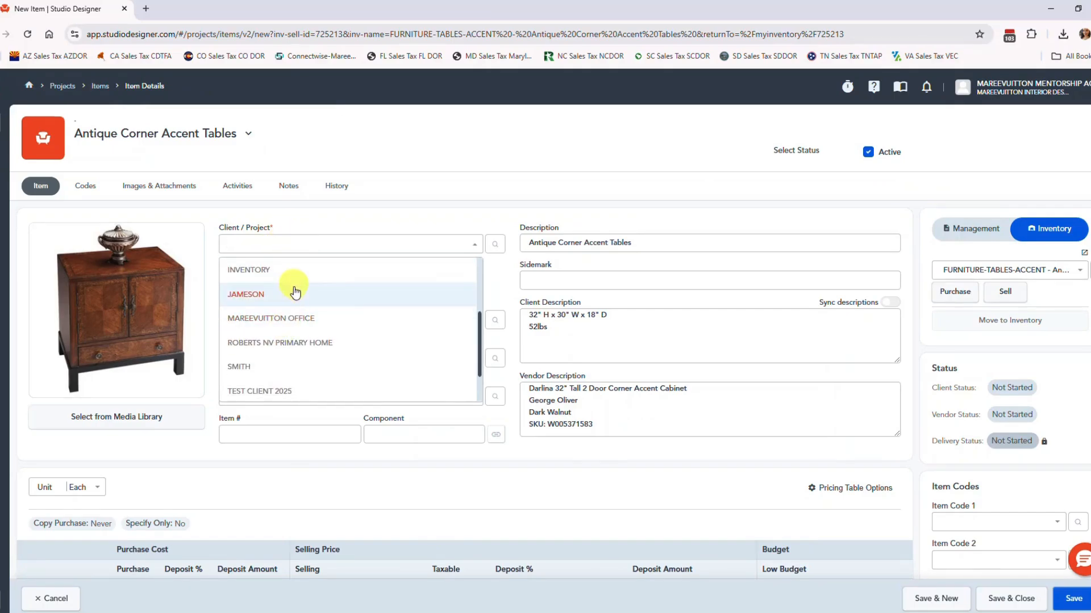
scroll(291, 323, "down", 2)
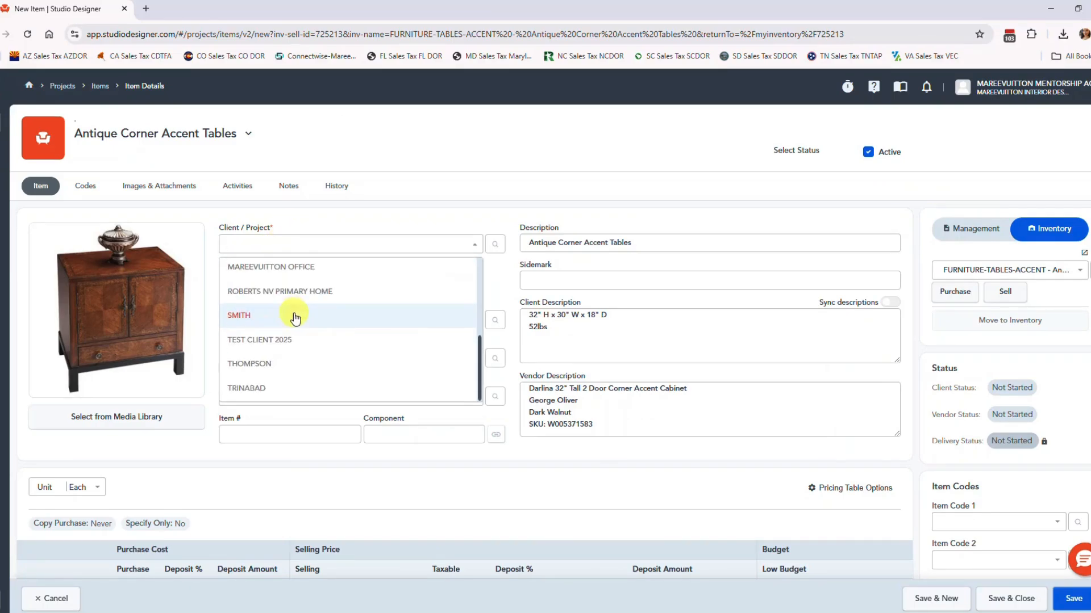
left_click(294, 316)
Set the new item's room to Foyer and save and close the item.
left_click(267, 396)
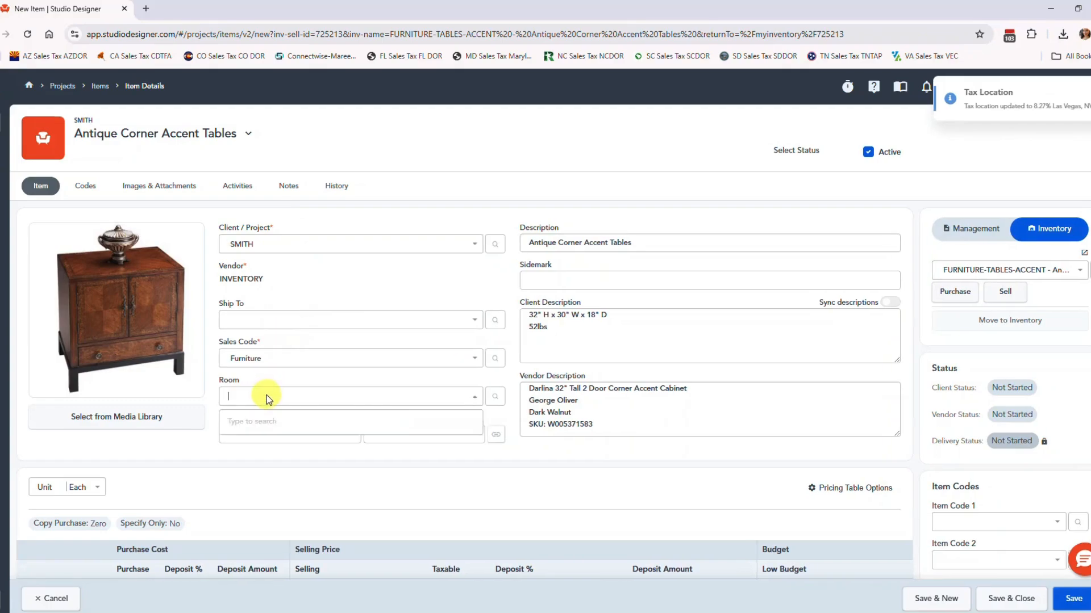
left_click(252, 423)
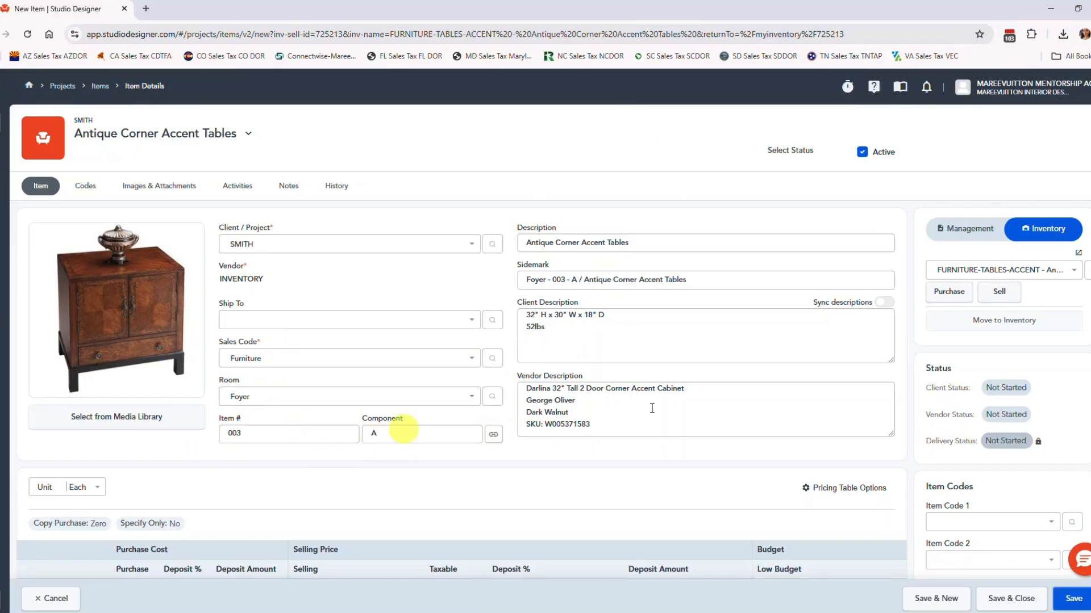
scroll(486, 428, "down", 2)
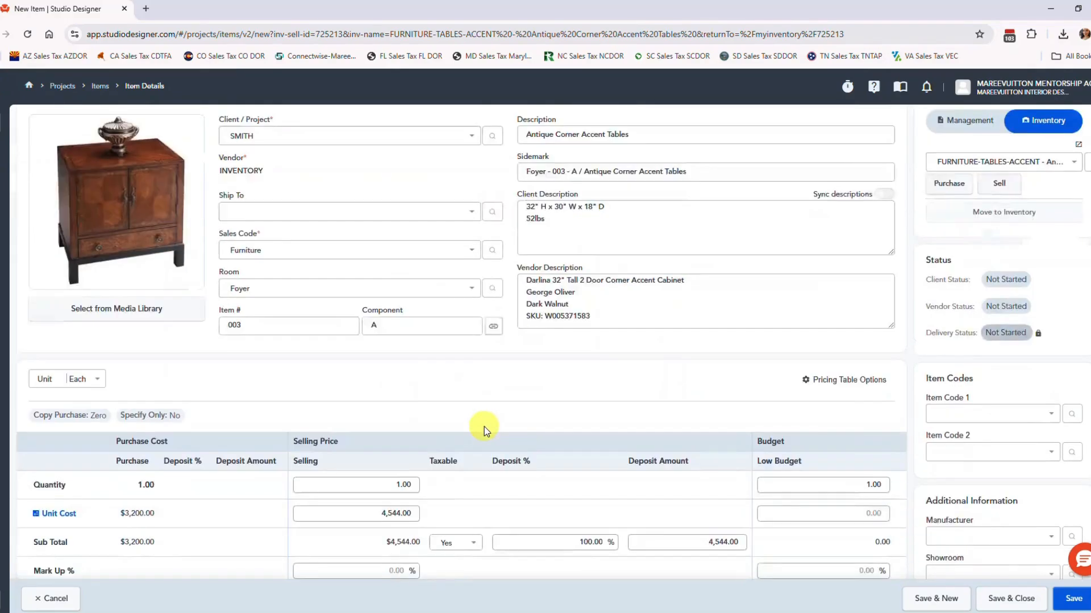
scroll(484, 427, "down", 3)
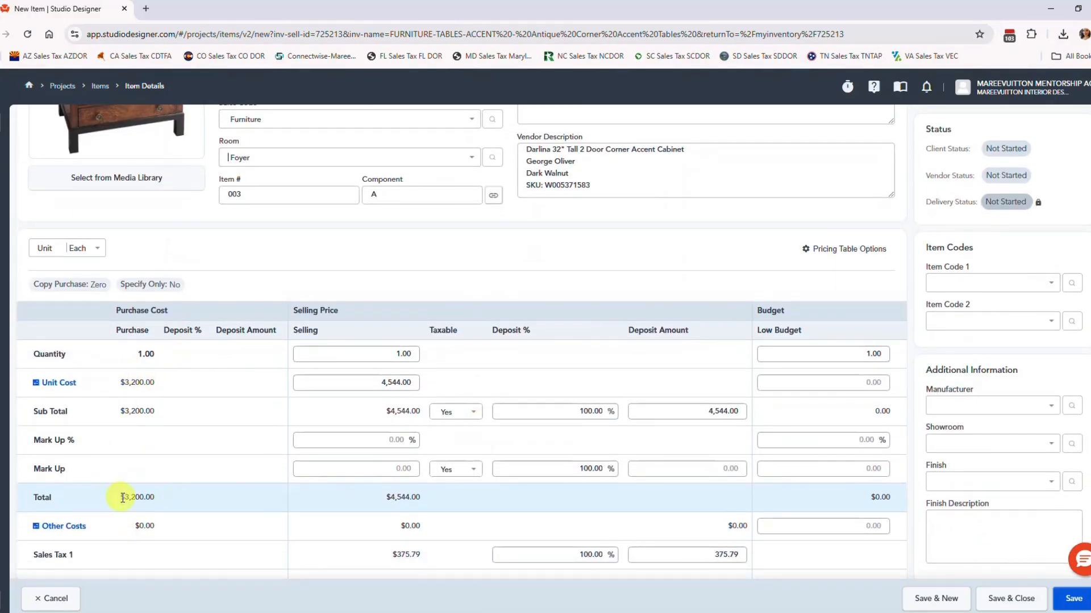
scroll(121, 499, "down", 2)
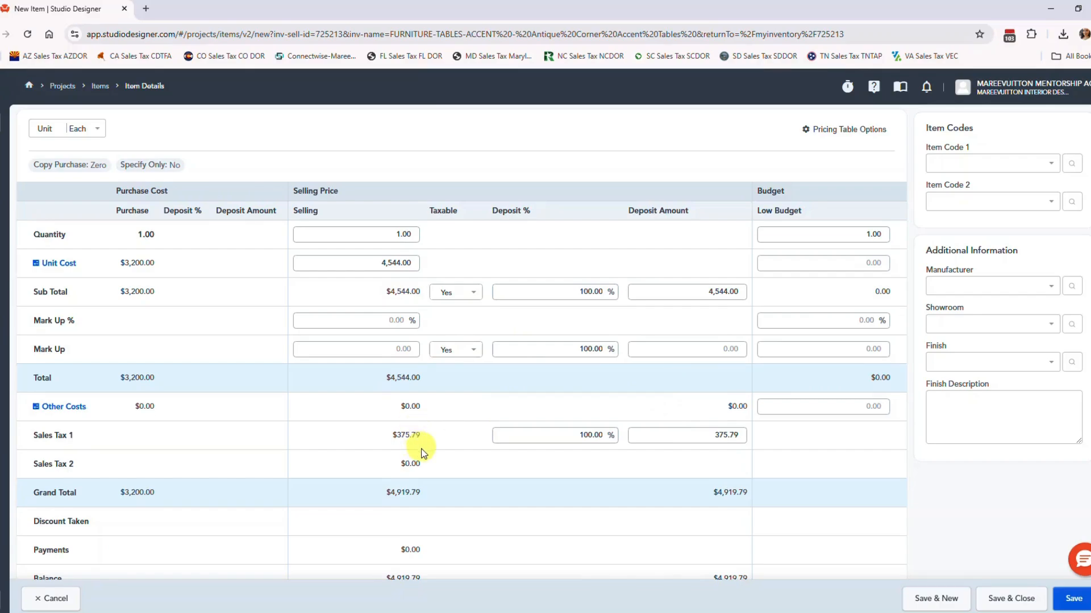
scroll(421, 453, "down", 2)
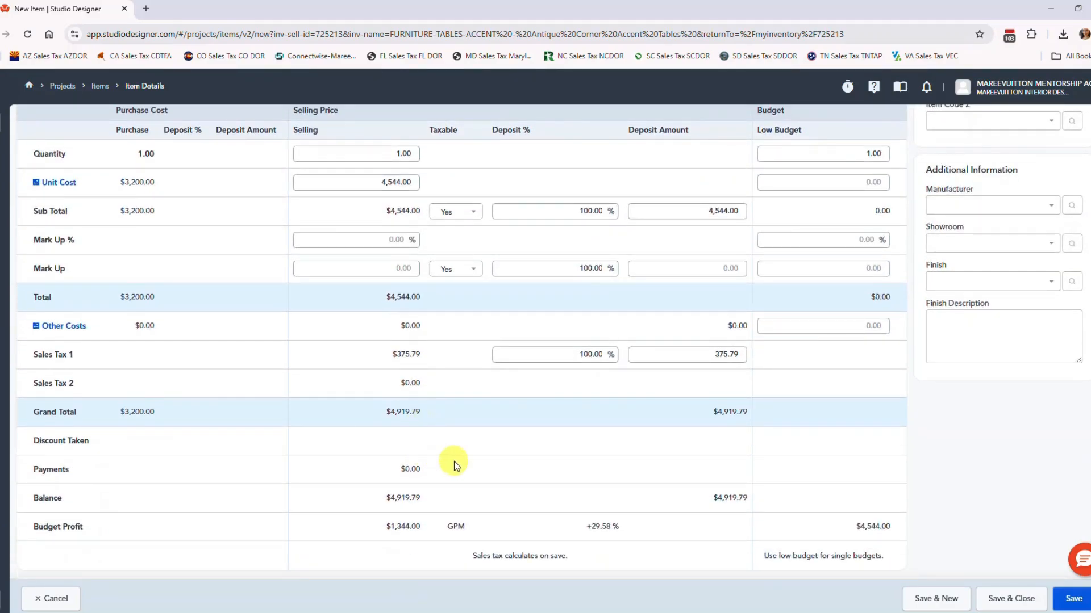
scroll(514, 422, "up", 5)
scroll(514, 422, "up", 4)
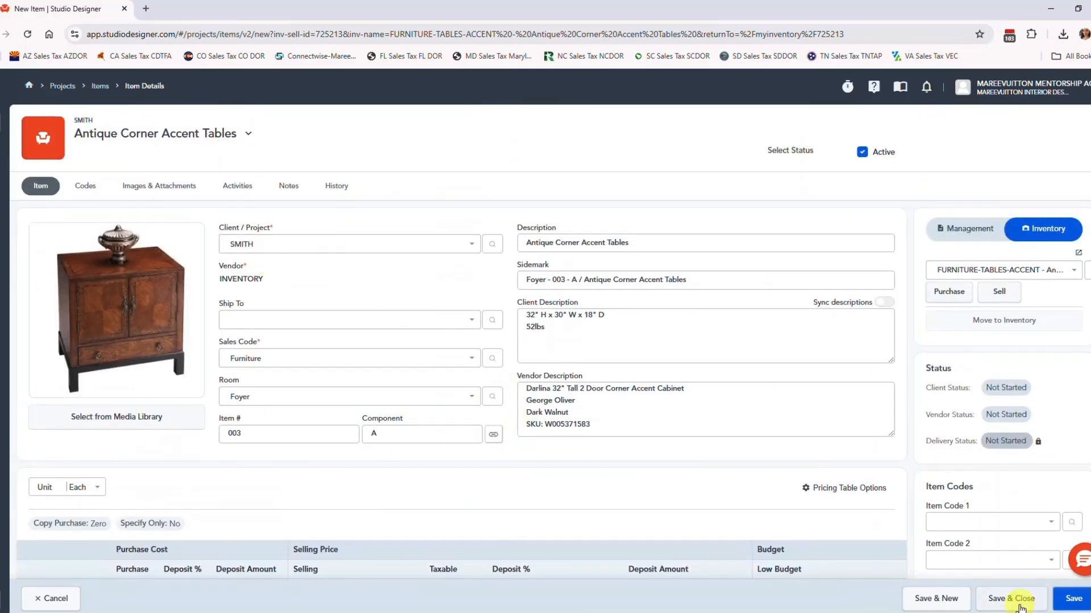
left_click(1019, 606)
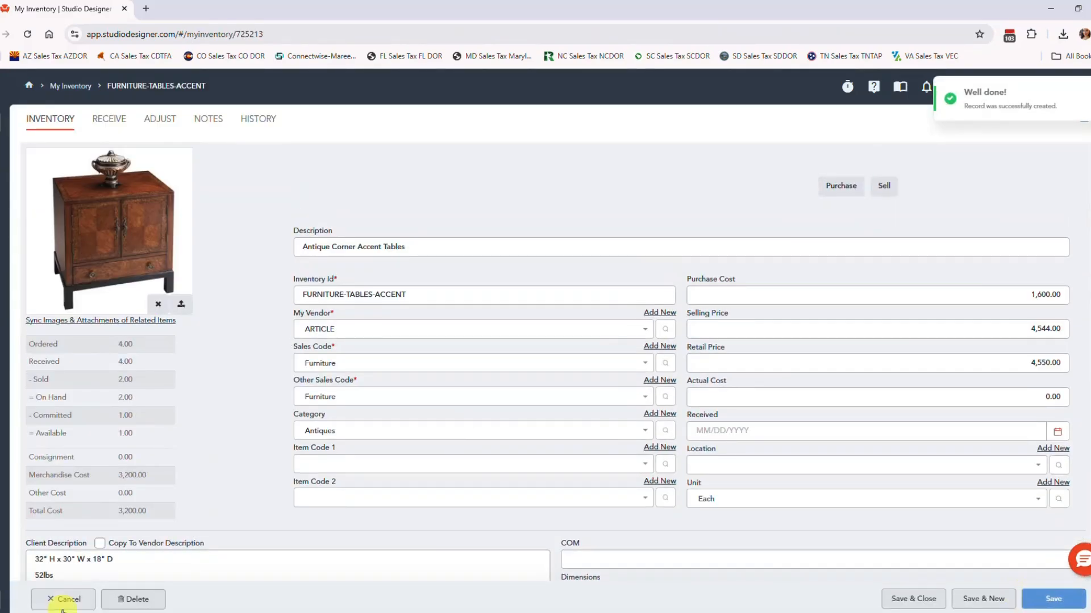
Leave the inventory record and filter the project items list by the client's project.
left_click(61, 599)
left_click(1, 181)
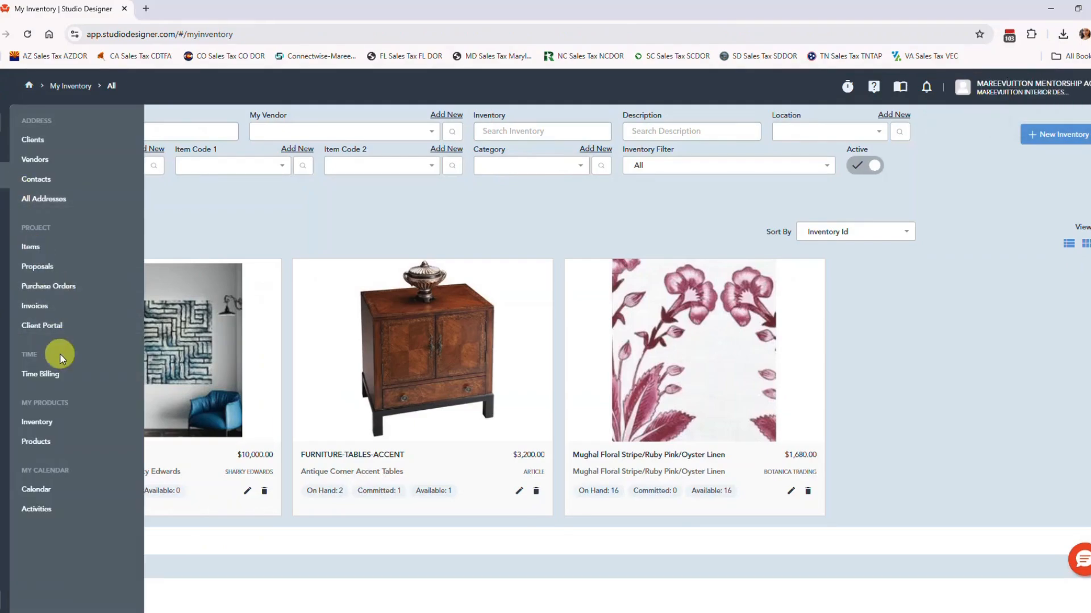
left_click(33, 246)
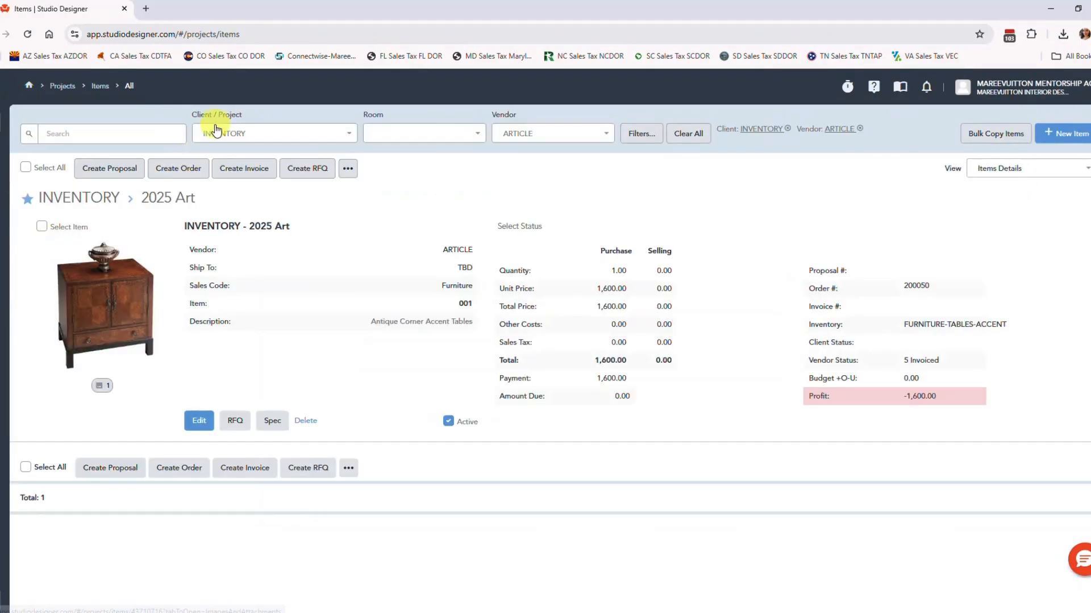
left_click(219, 131)
type("smith")
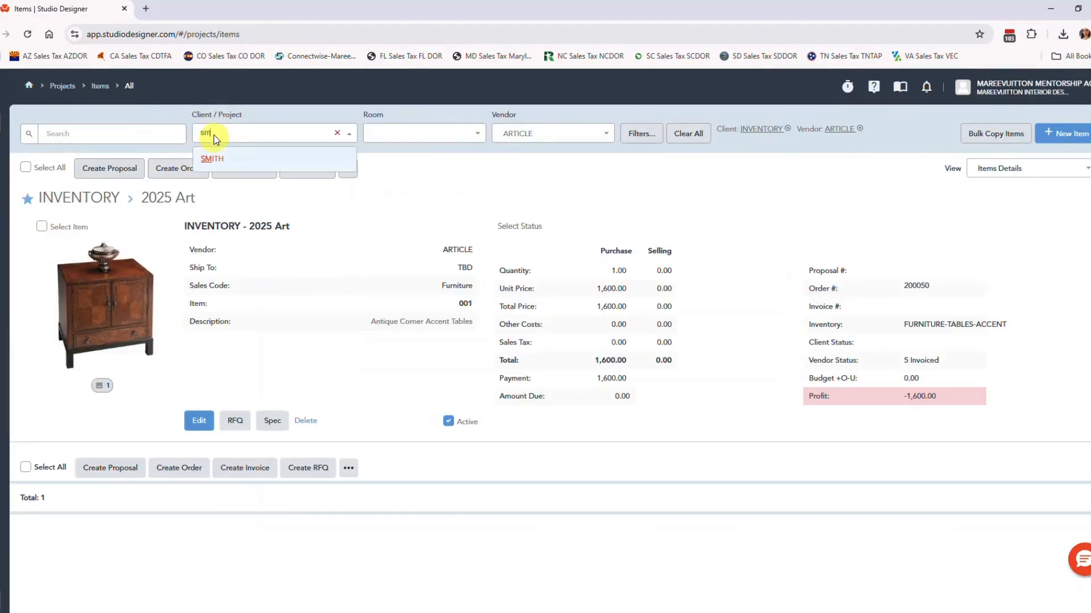
key("Return")
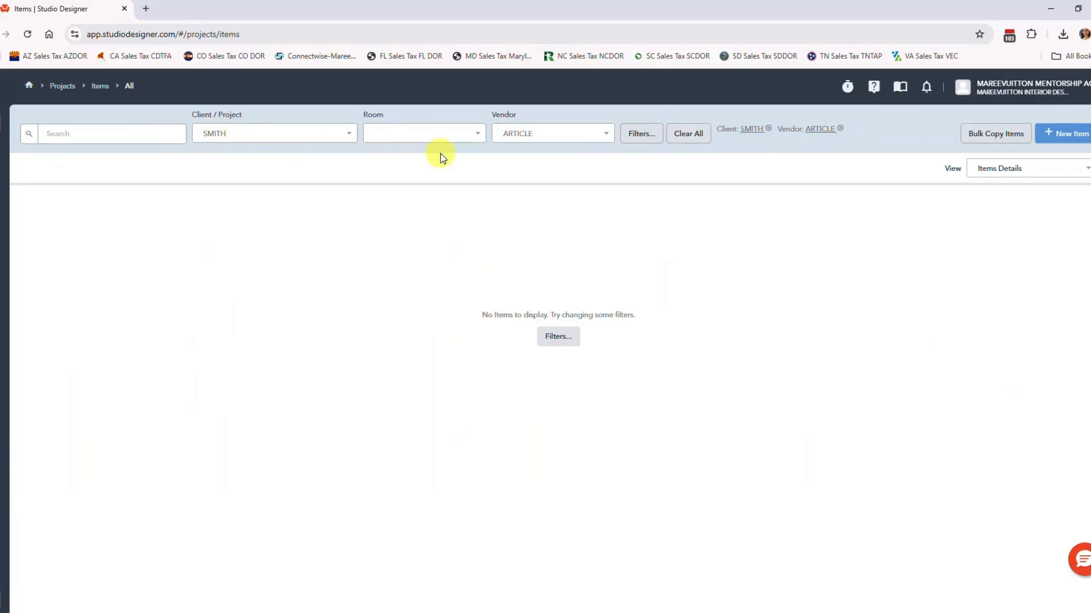
Clear the vendor filter and narrow the project items to the Foyer room with the search text "anti".
left_click(597, 134)
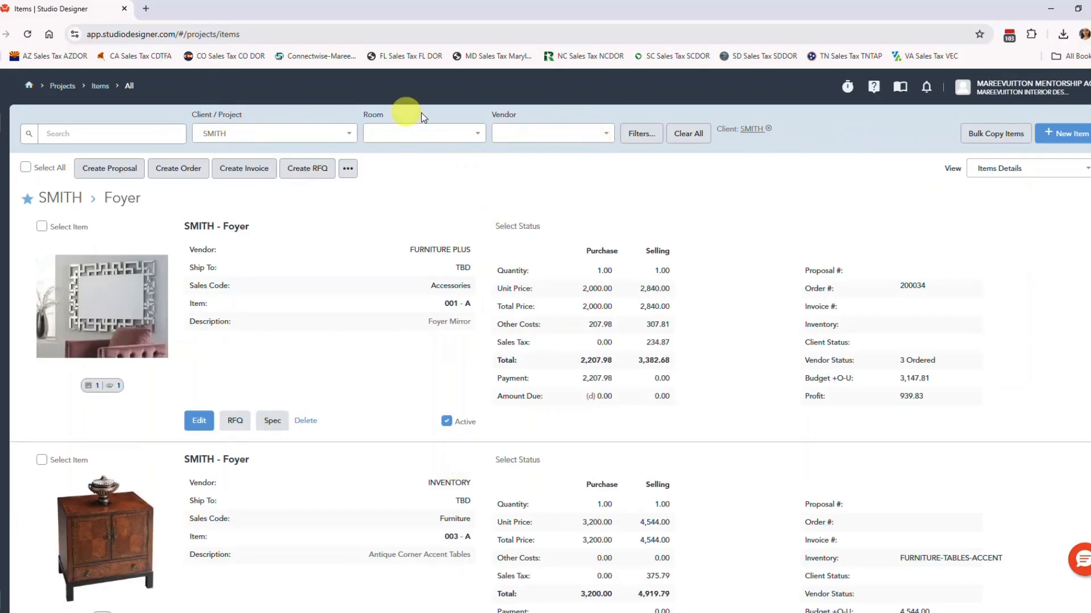
left_click(426, 132)
left_click(418, 165)
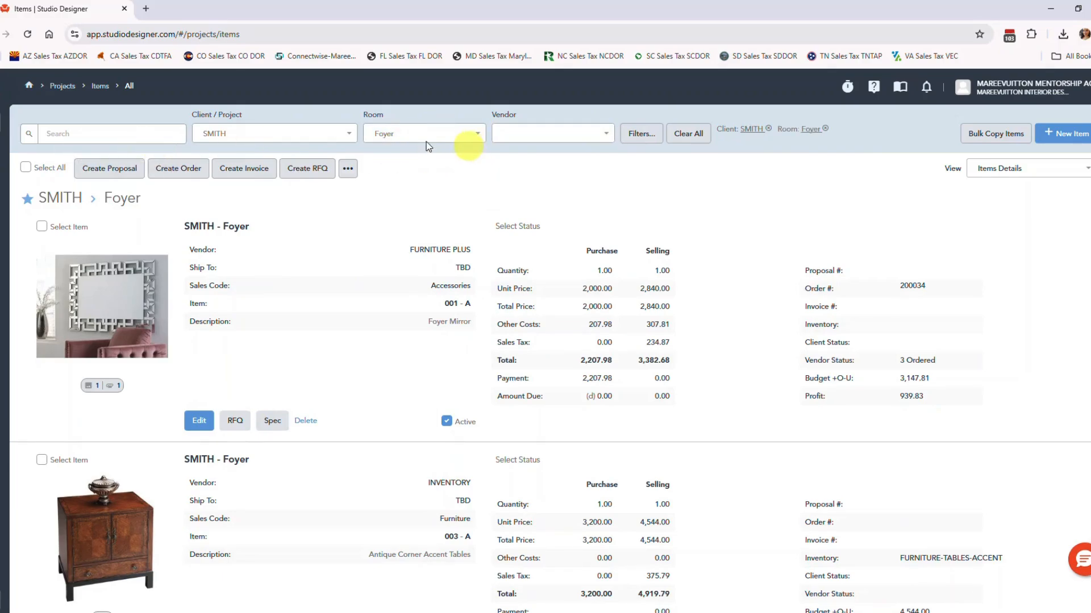
left_click(102, 134)
type("anti")
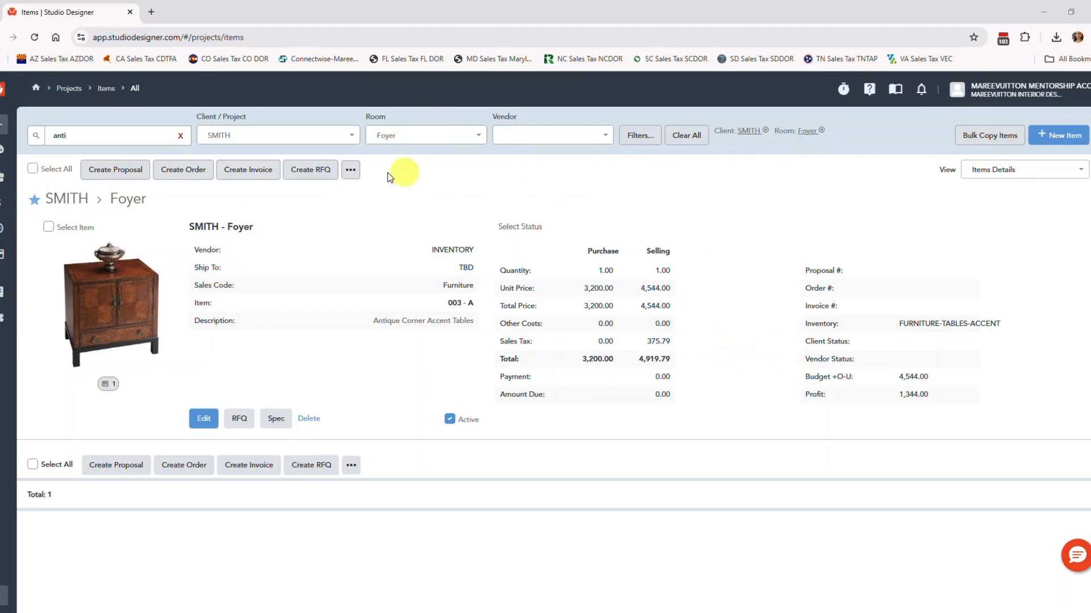
Create a proposal from the Antique Corner Accent Tables item and save its description as "Foyer Antique Accent Table".
left_click(48, 229)
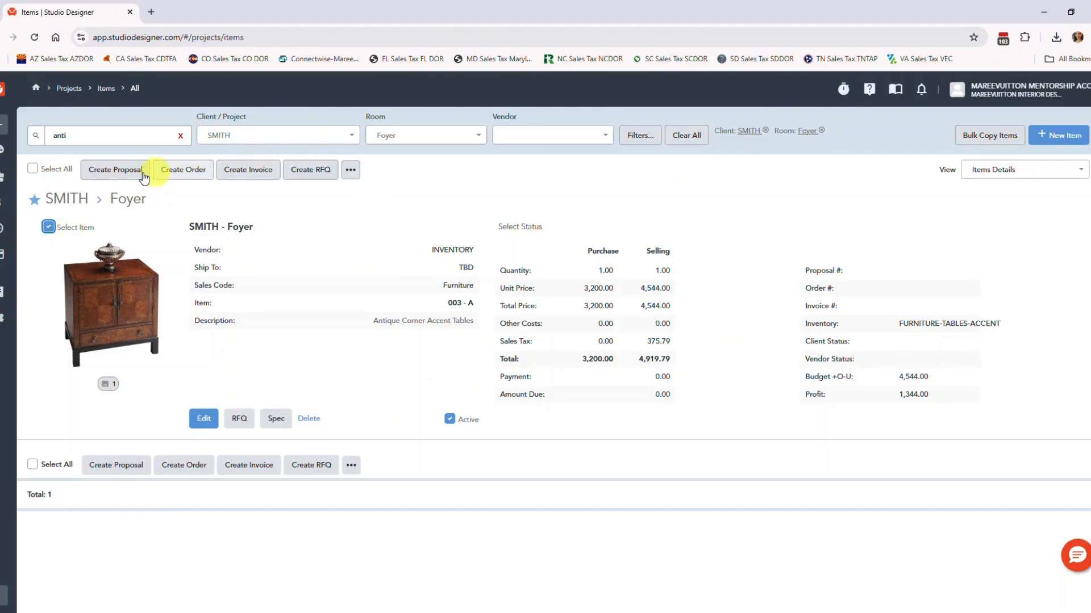
left_click(130, 173)
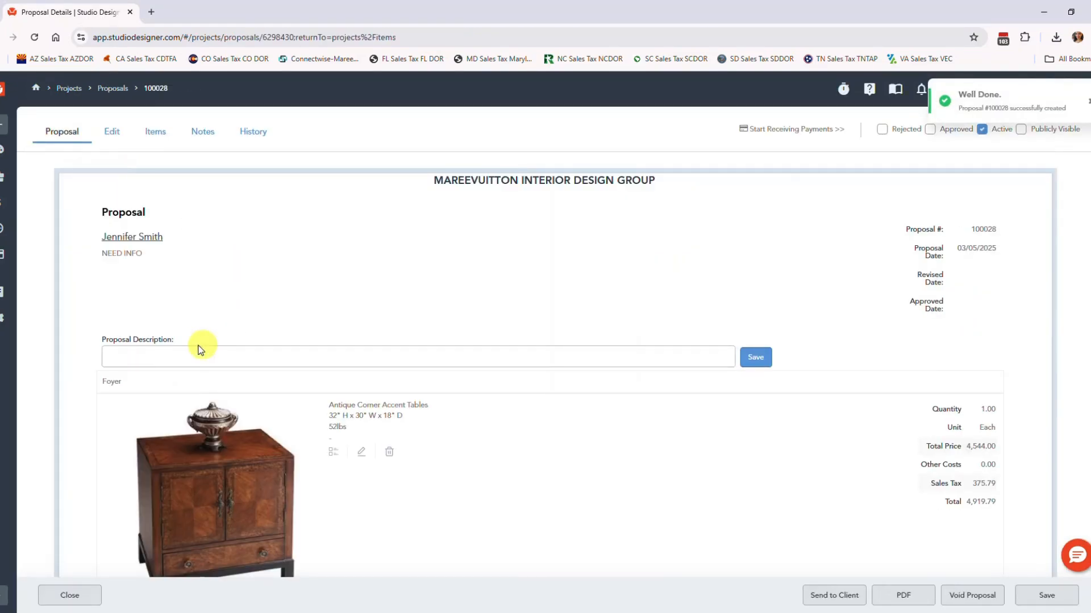
left_click(188, 359)
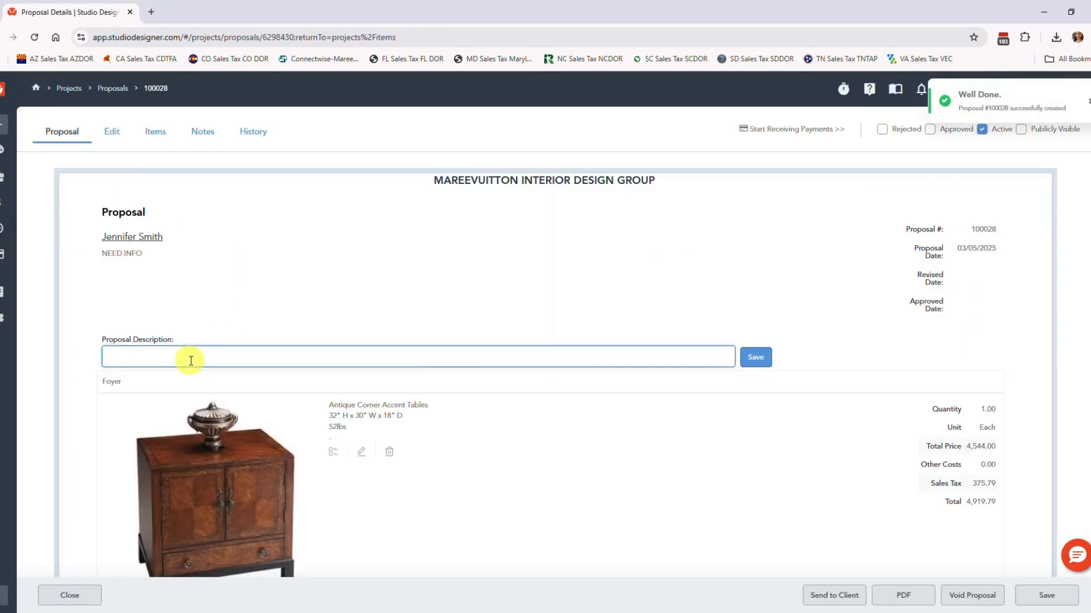
type("Foyer Antique Accent Table")
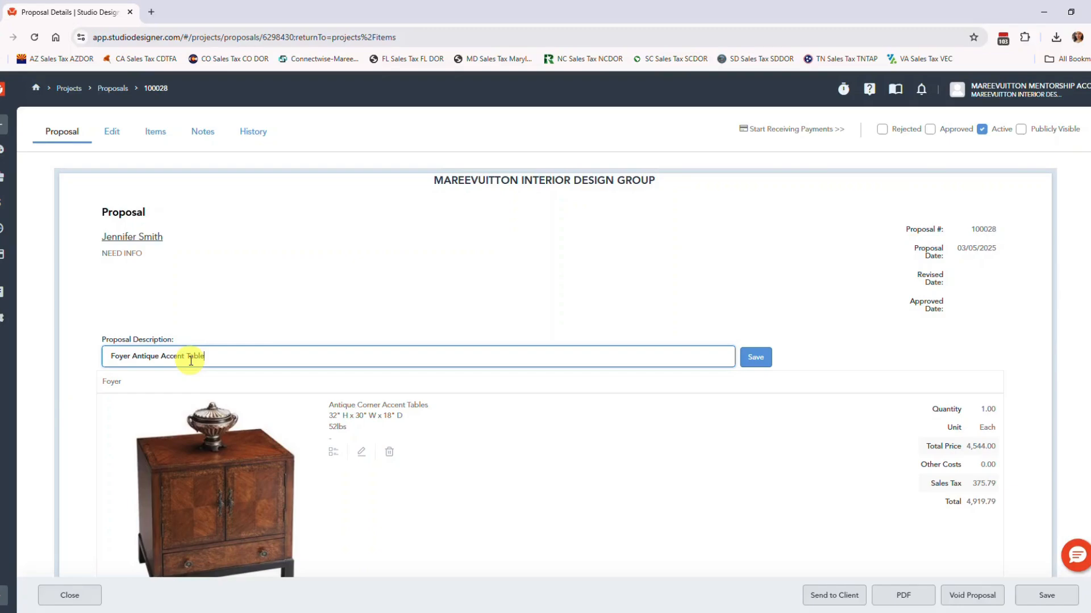
key("Return")
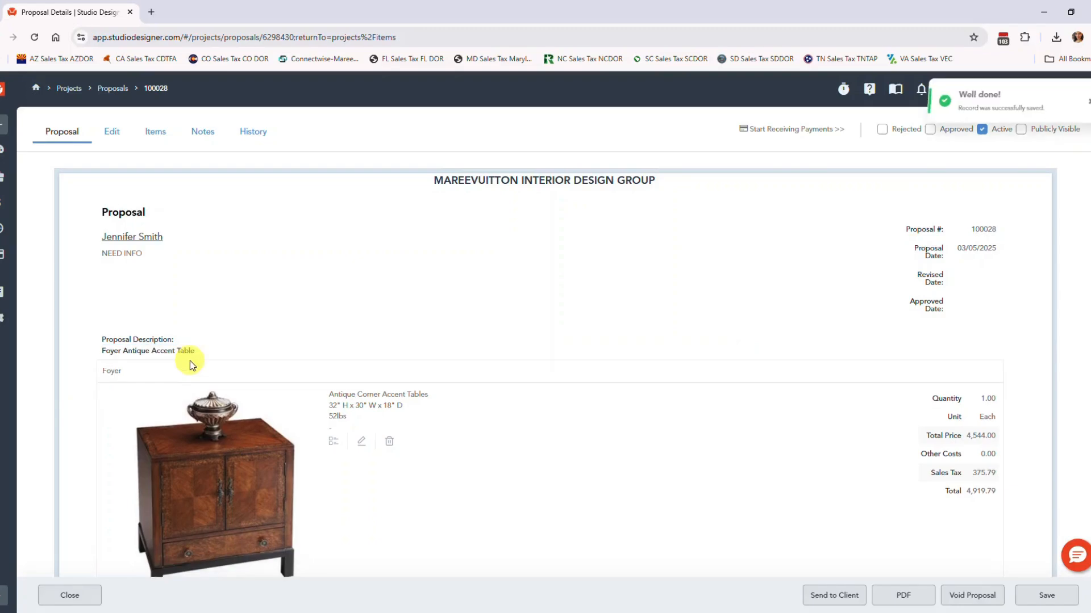
Correct the proposal item's description to "Antique Corner Accent Table", with matching sidemark wording, and save and close the item.
left_click(362, 441)
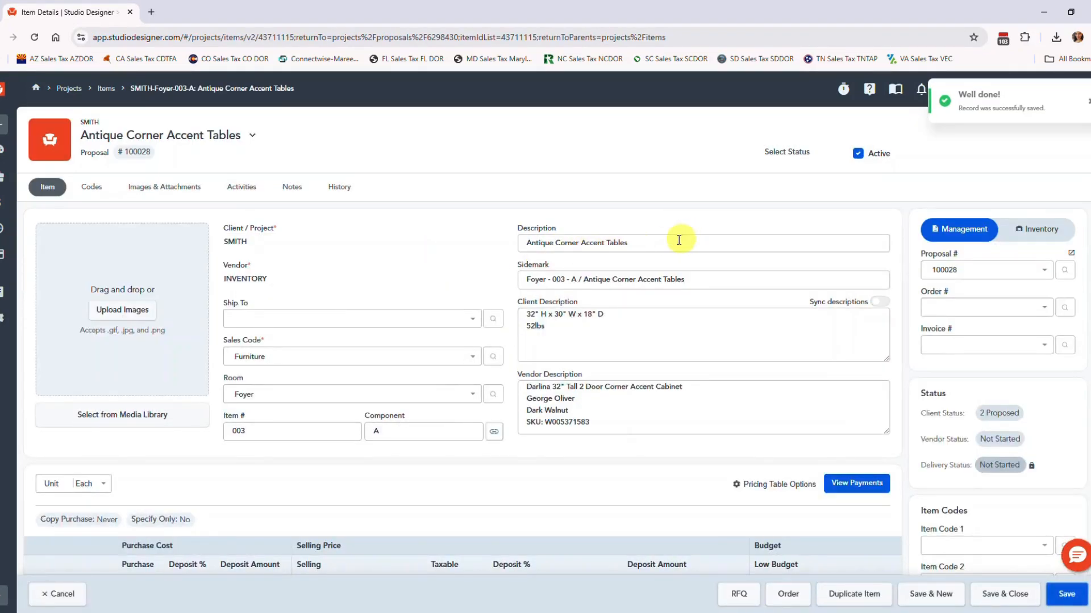
left_click(679, 240)
key("Tab")
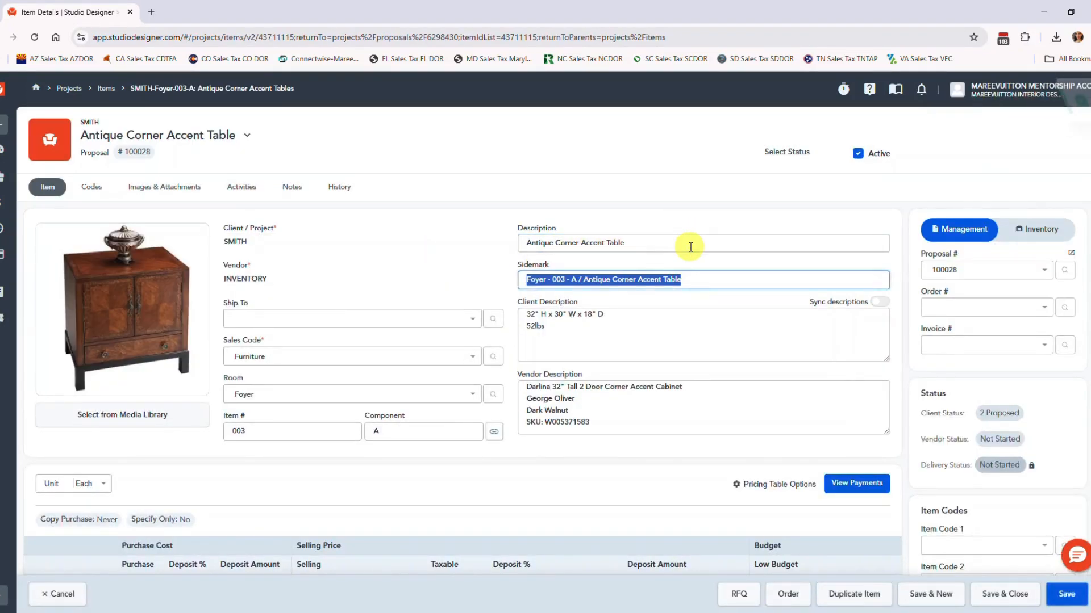
key("End")
key("BackSpace")
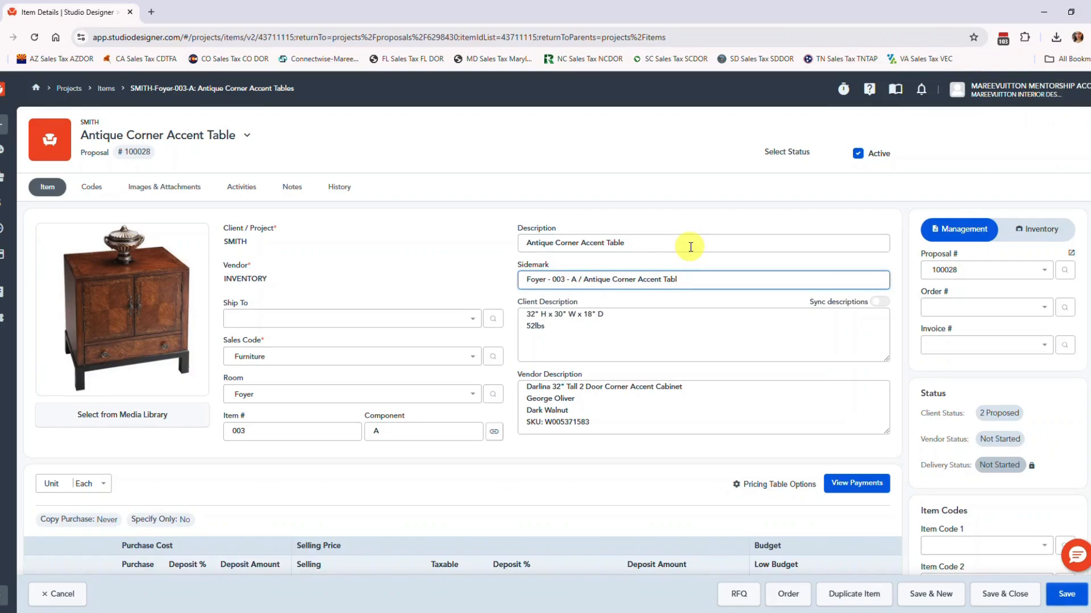
scroll(604, 151, "down", 3)
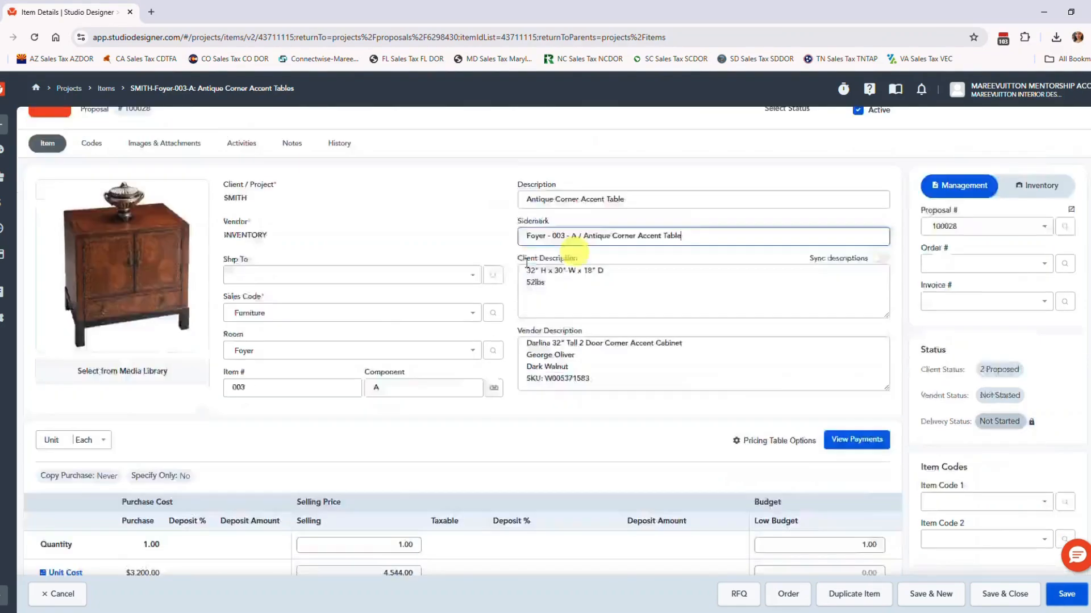
scroll(442, 452, "down", 2)
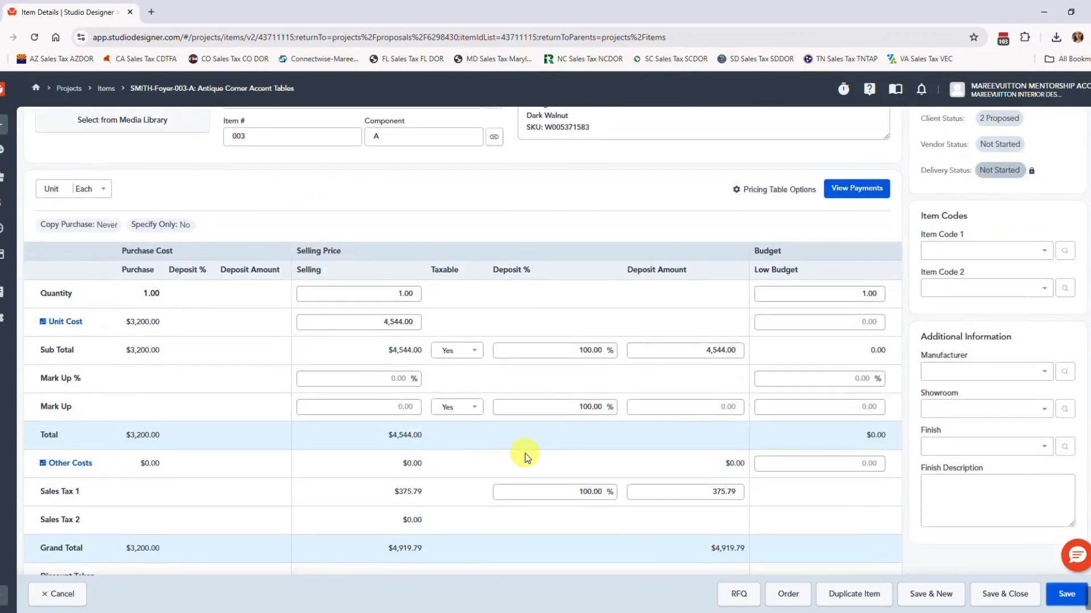
scroll(525, 454, "up", 5)
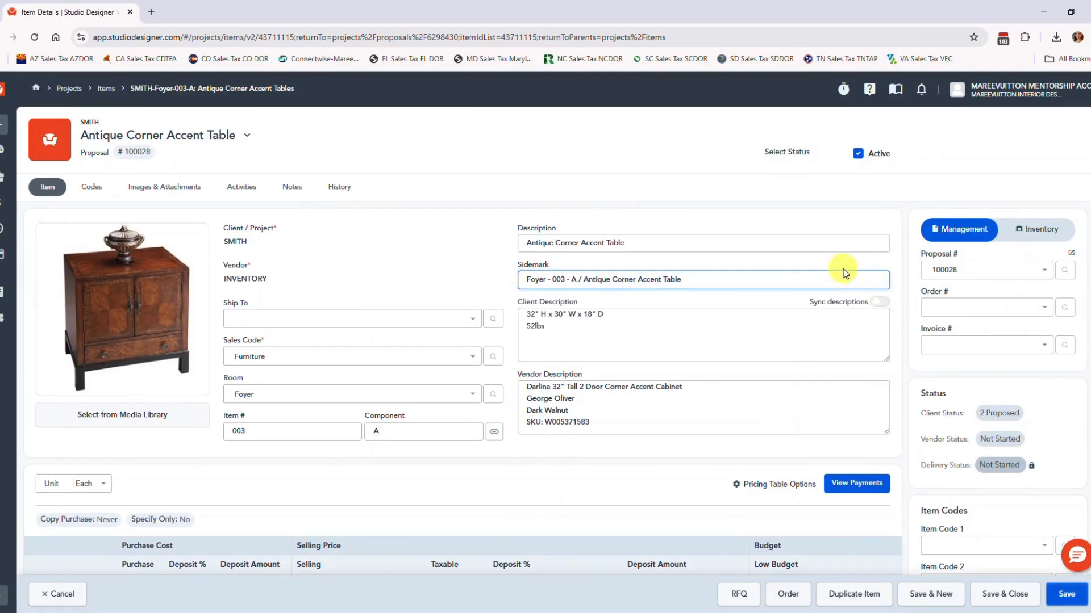
scroll(523, 339, "down", 2)
scroll(568, 347, "down", 2)
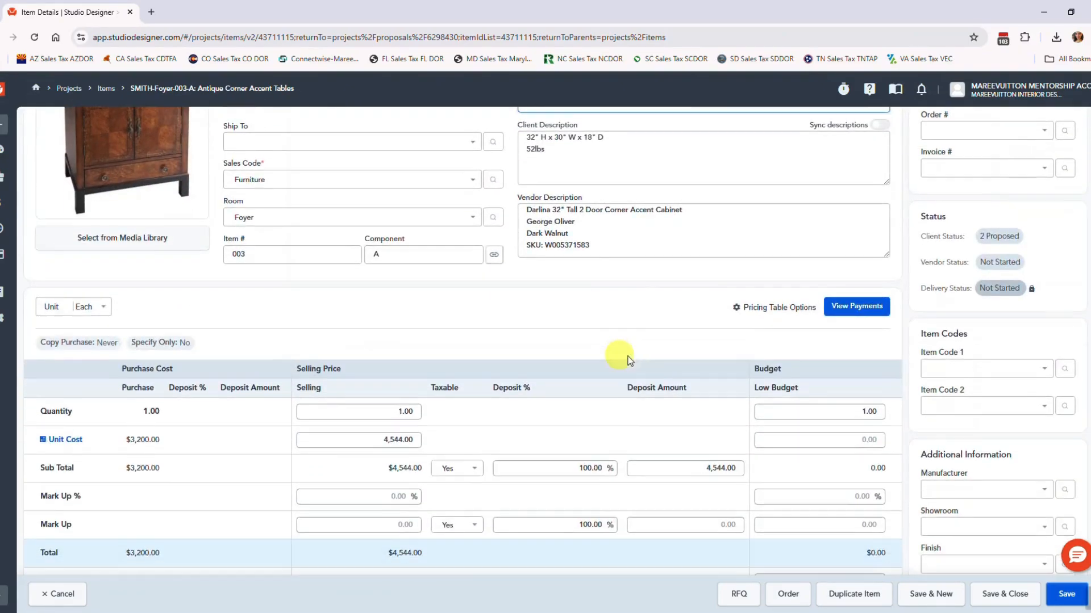
scroll(674, 401, "down", 1)
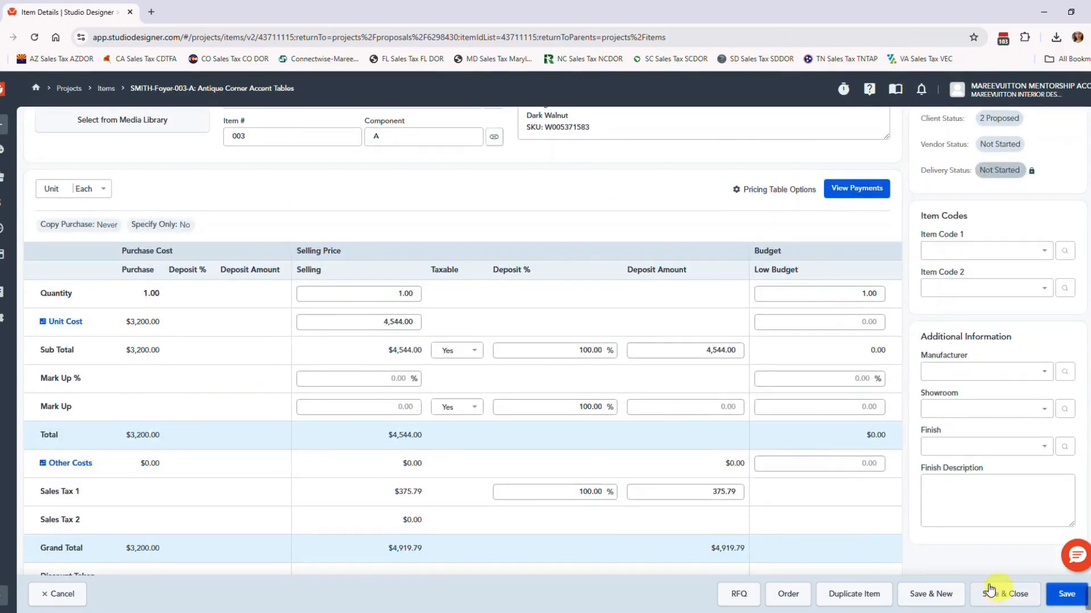
scroll(614, 415, "down", 2)
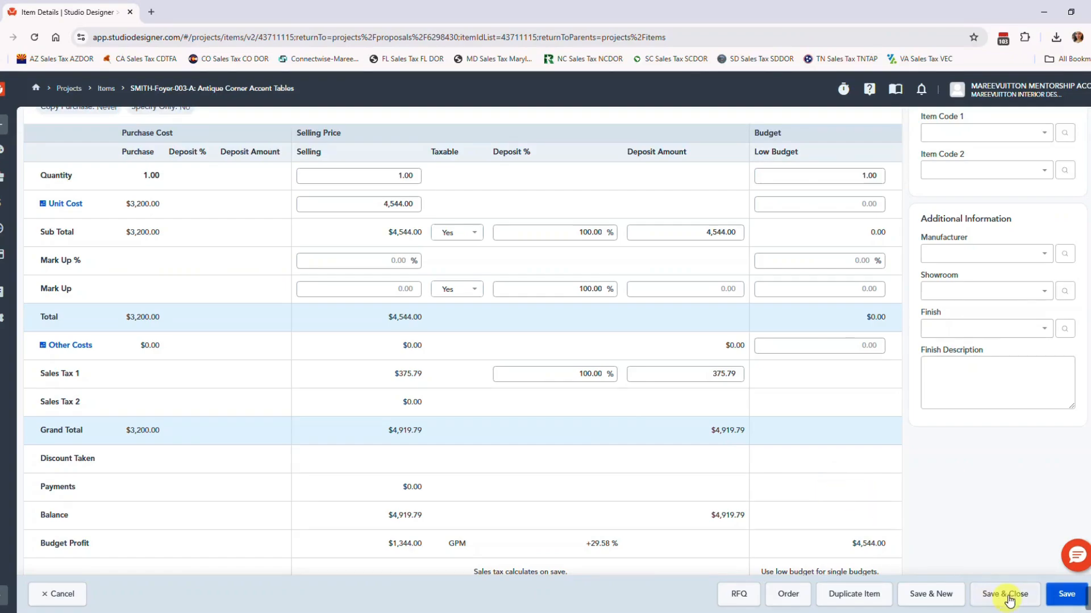
left_click(1010, 597)
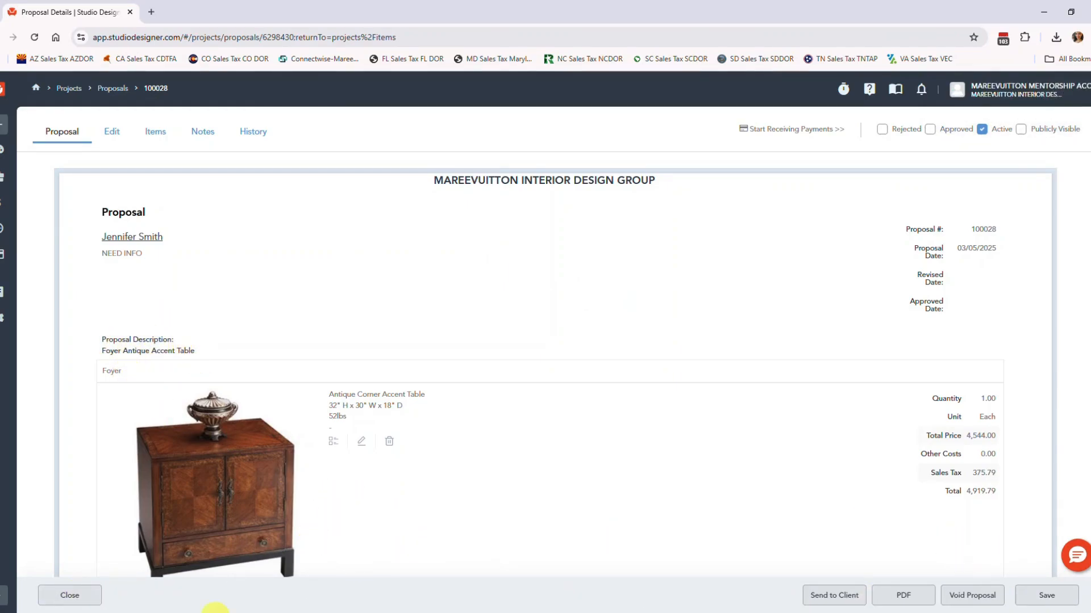
Close the proposal and open the inventory record linked to the Foyer's Antique Corner Accent Table item, saving the item's changes.
left_click(70, 597)
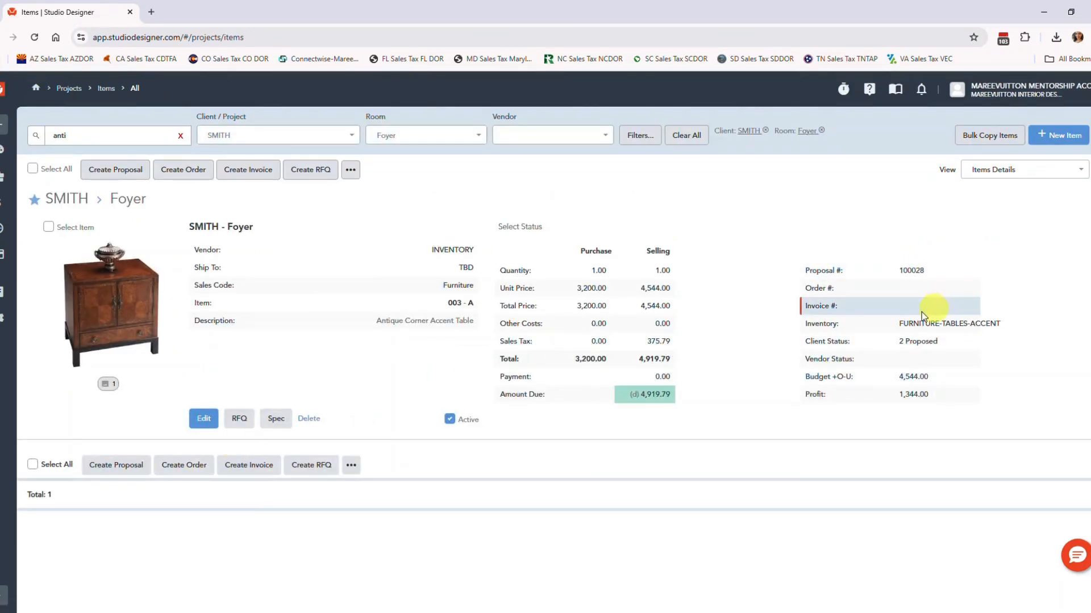
left_click(204, 419)
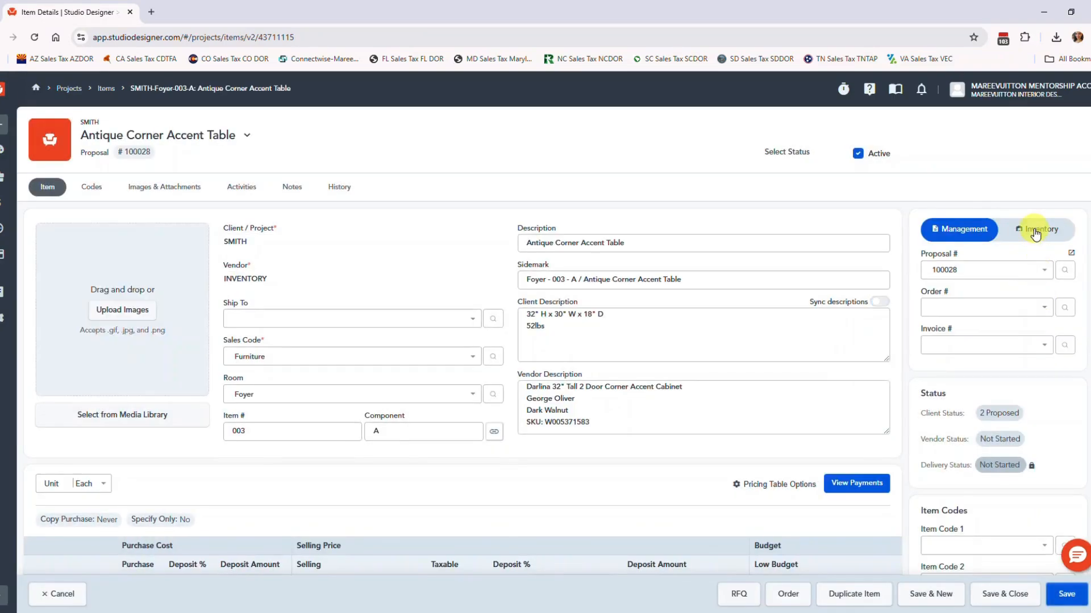
left_click(1035, 228)
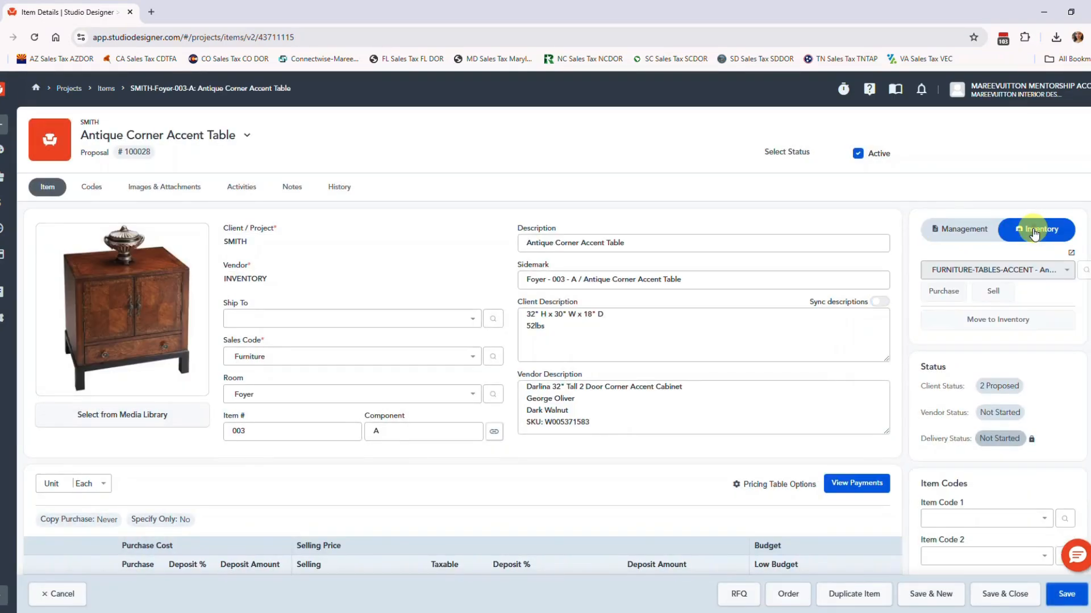
left_click(1072, 254)
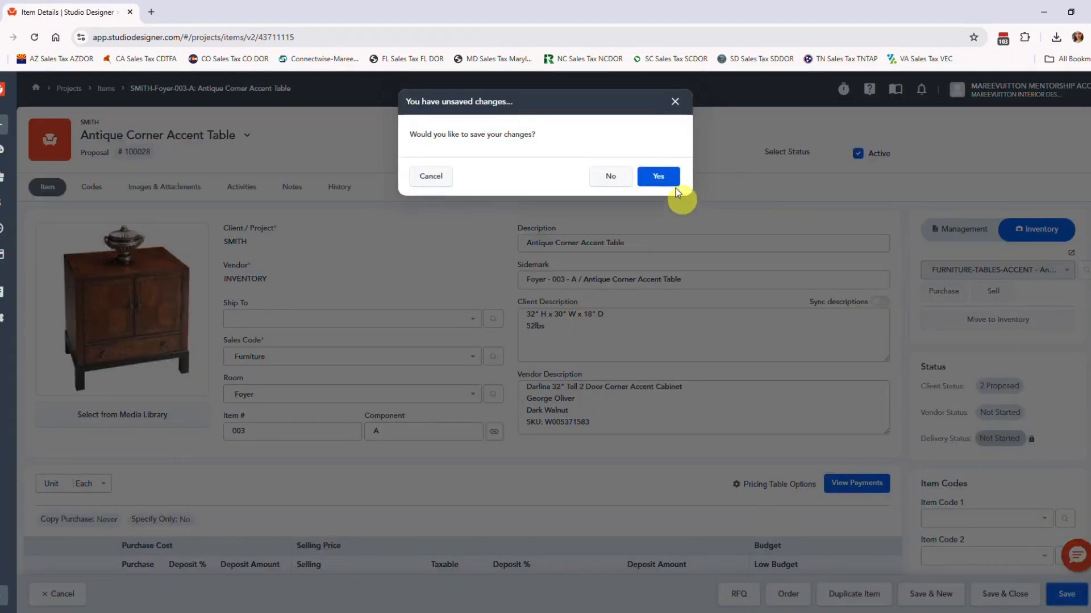
left_click(659, 177)
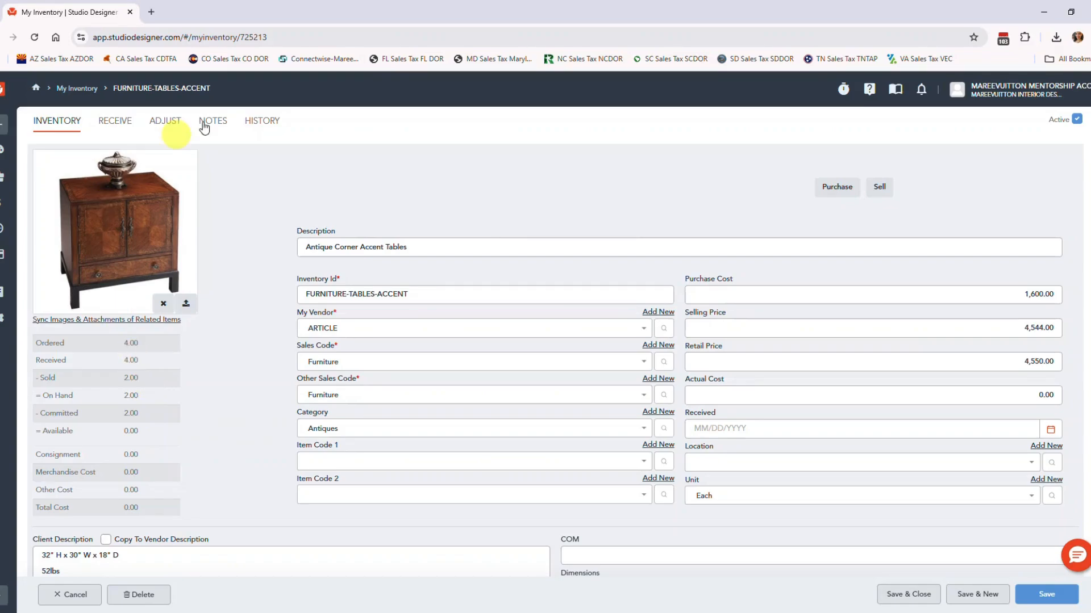
Review the accent table's inventory adjustment fields for quantity and costs, and return to its main inventory details.
left_click(161, 125)
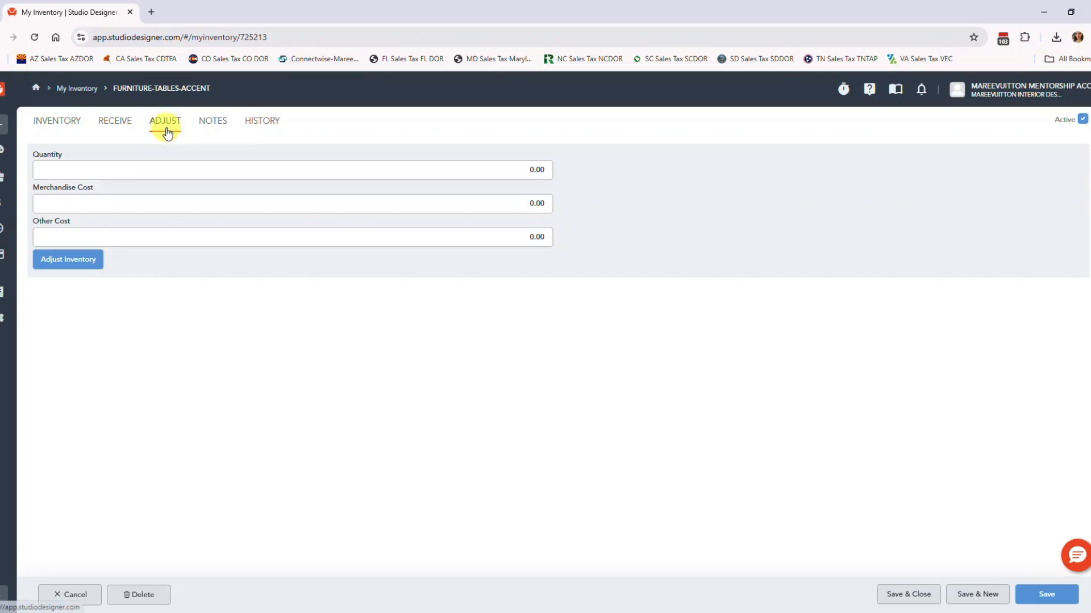
left_click(55, 125)
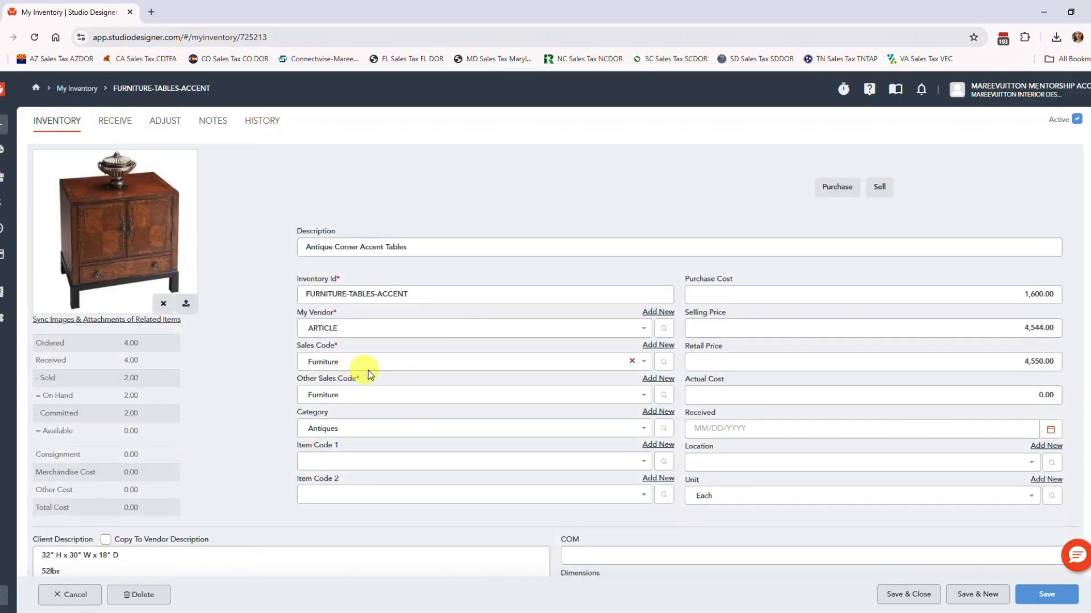